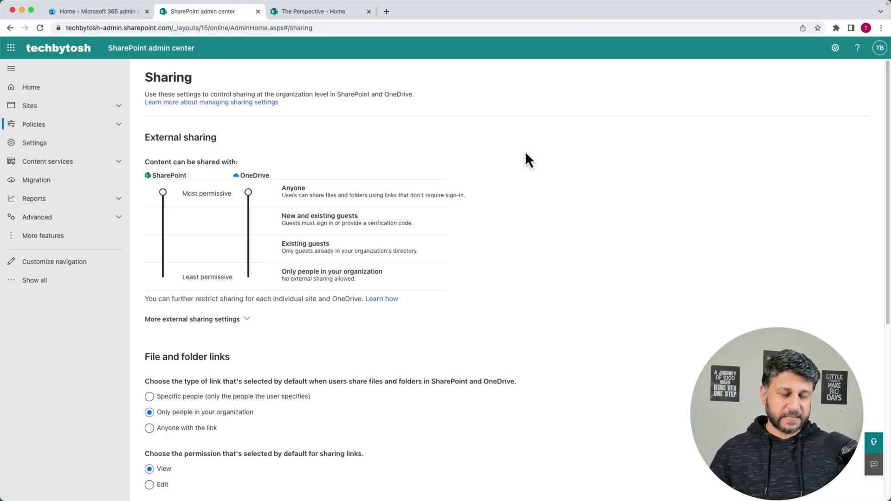
- Go to the organization-level Sharing policy page in SharePoint admin center
click(33, 88)
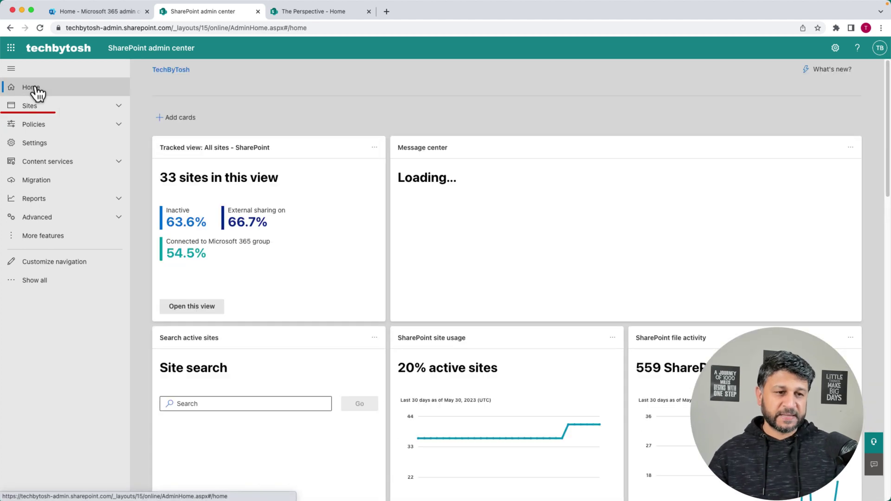
click(36, 129)
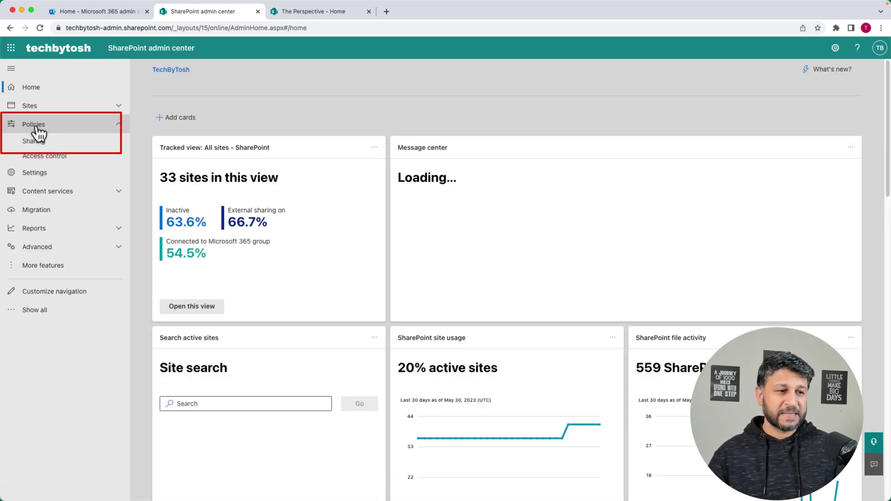
click(34, 143)
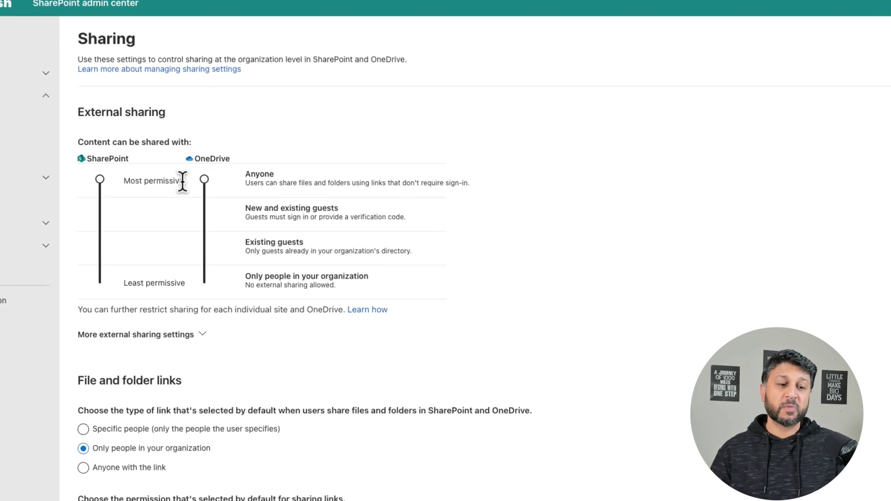
- Move SharePoint sharing through New and existing guests, Existing guests, organization only, and back to Anyone
click(79, 209)
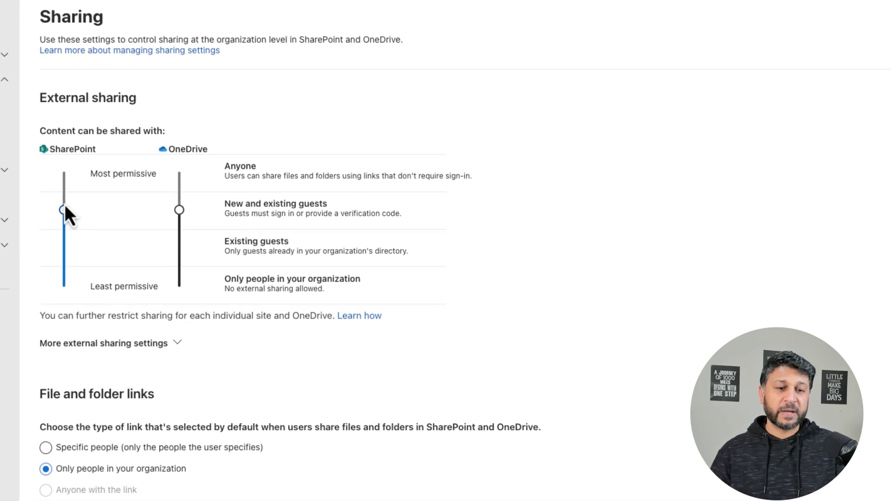
click(56, 248)
click(55, 287)
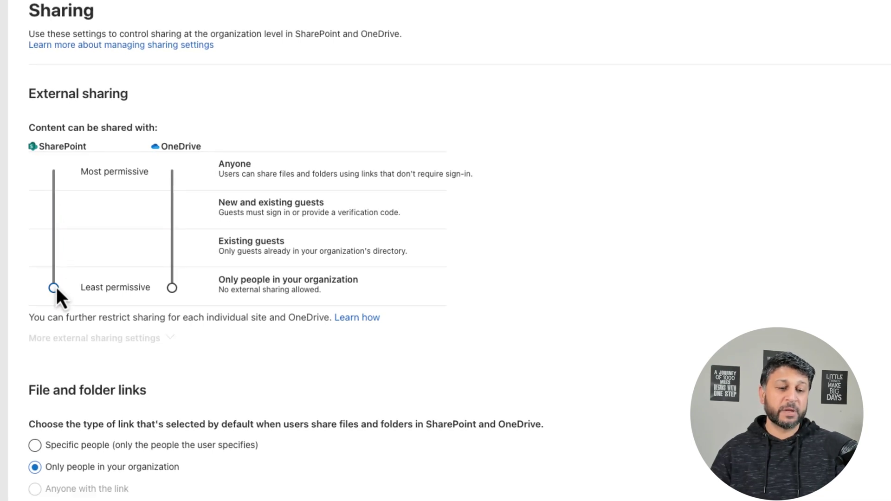
drag(53, 287, 60, 193)
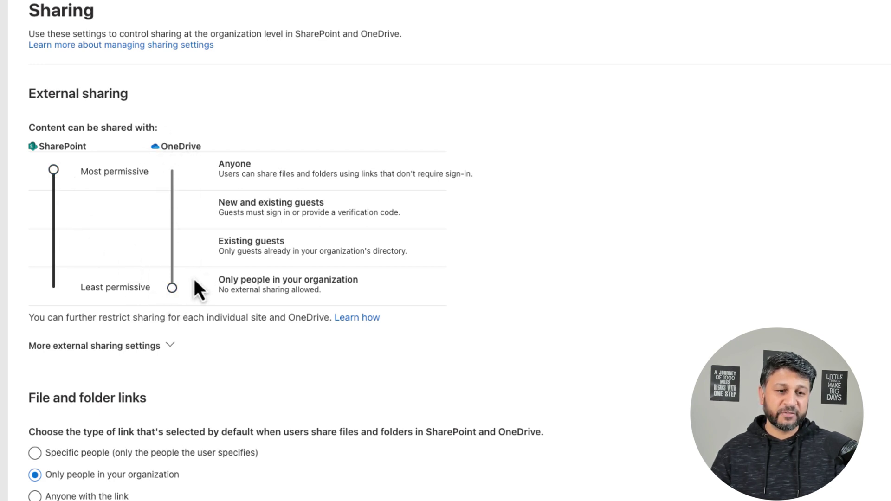
- Raise OneDrive to Anyone, set SharePoint to New and existing guests, then step OneDrive through its lower levels
drag(171, 288, 171, 170)
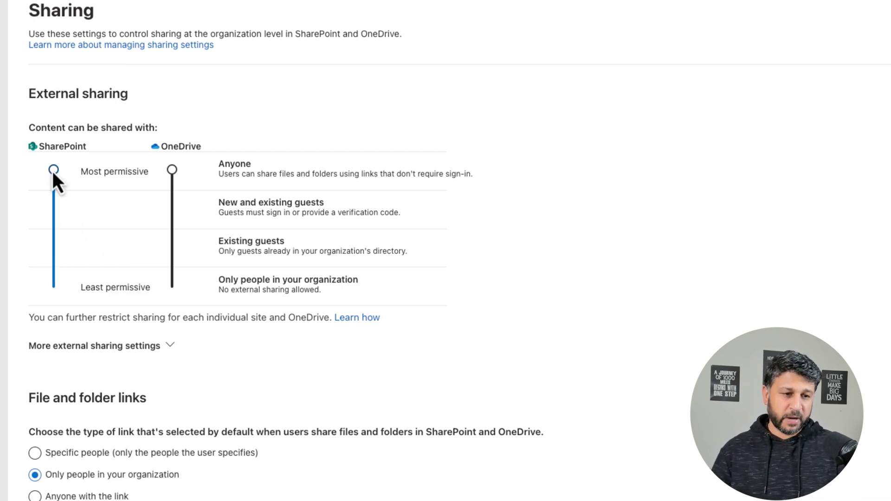
click(54, 208)
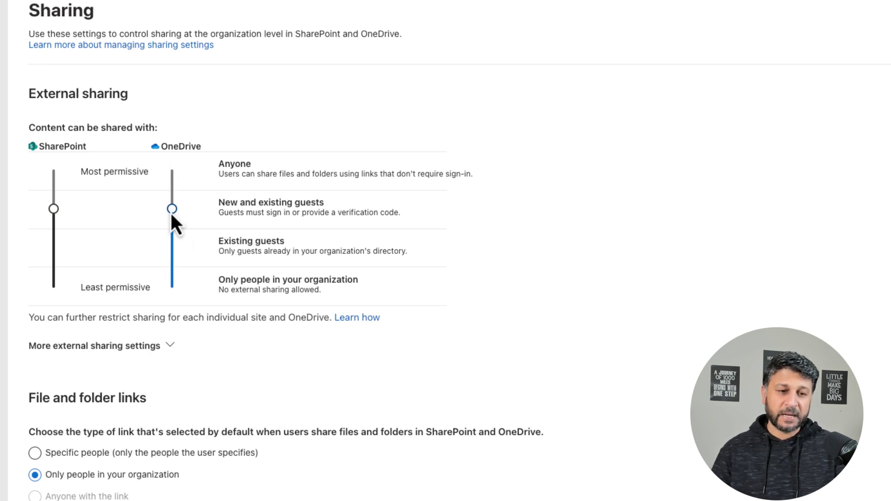
click(174, 246)
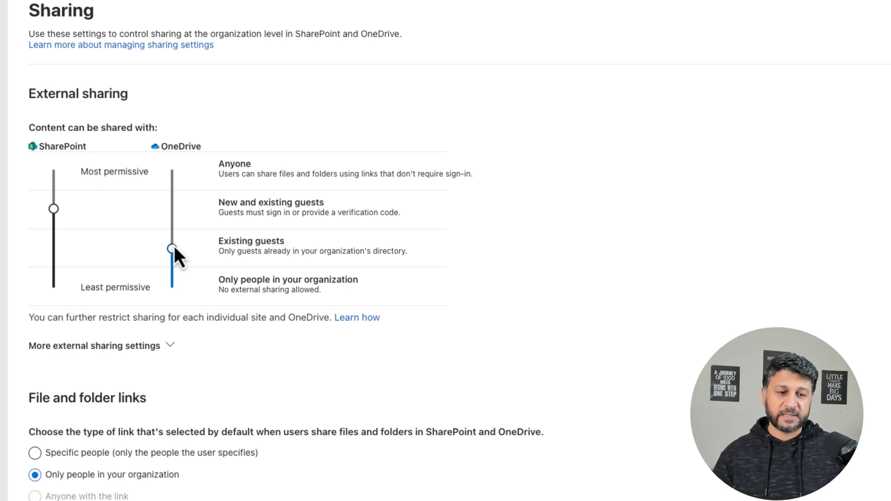
click(173, 287)
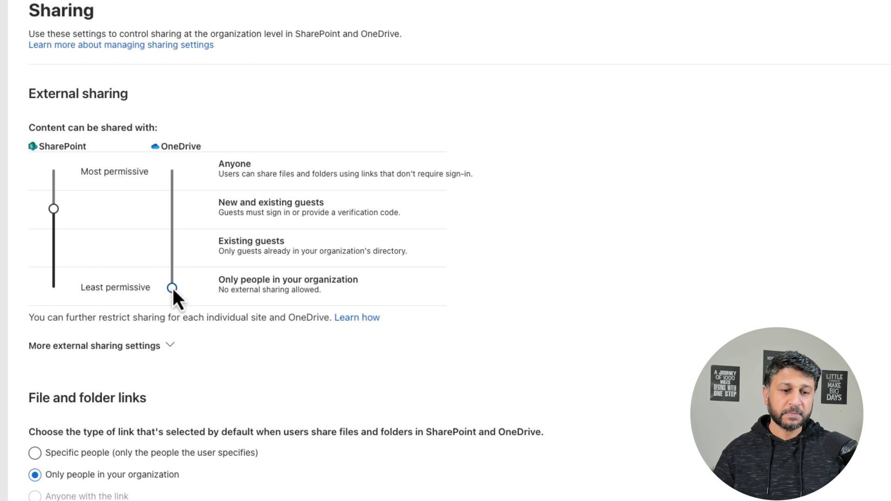
click(172, 209)
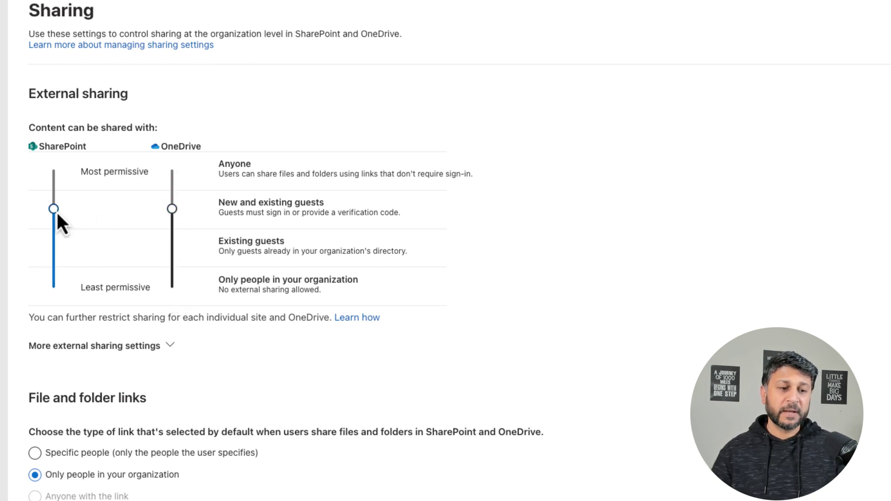
click(52, 170)
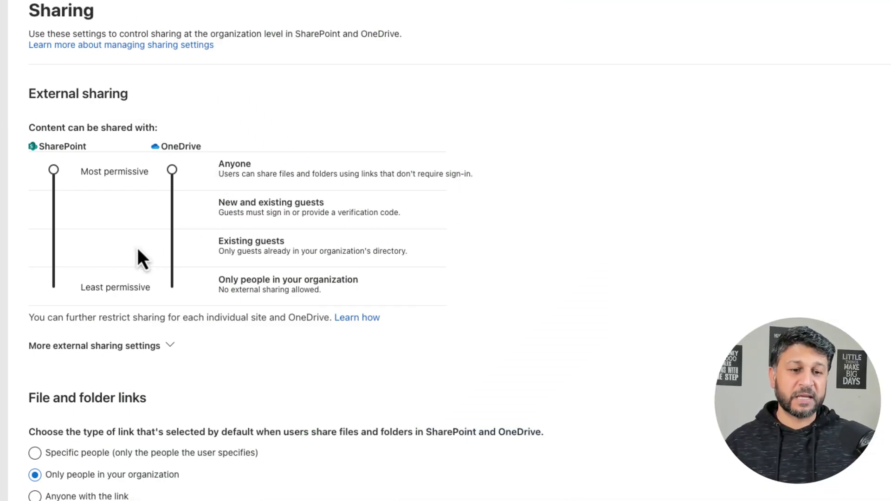
- Cycle SharePoint through Existing guests and organization-only, then set SharePoint and OneDrive to New and existing guests
click(51, 210)
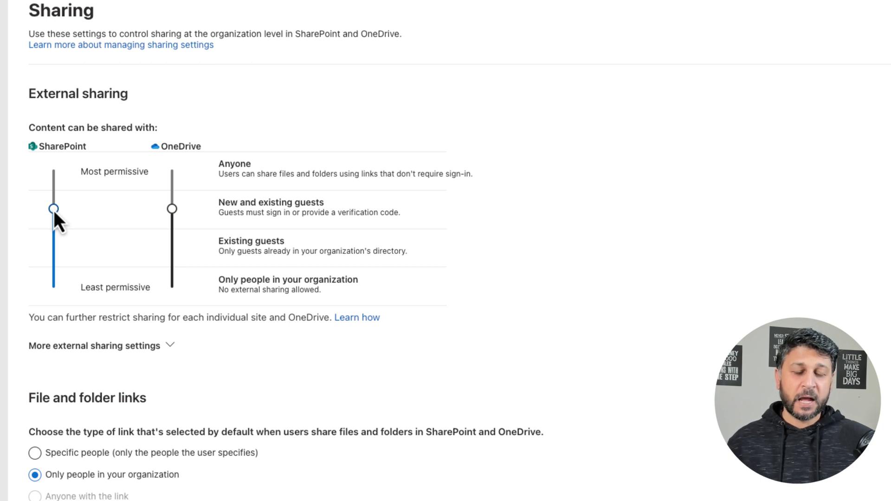
click(54, 249)
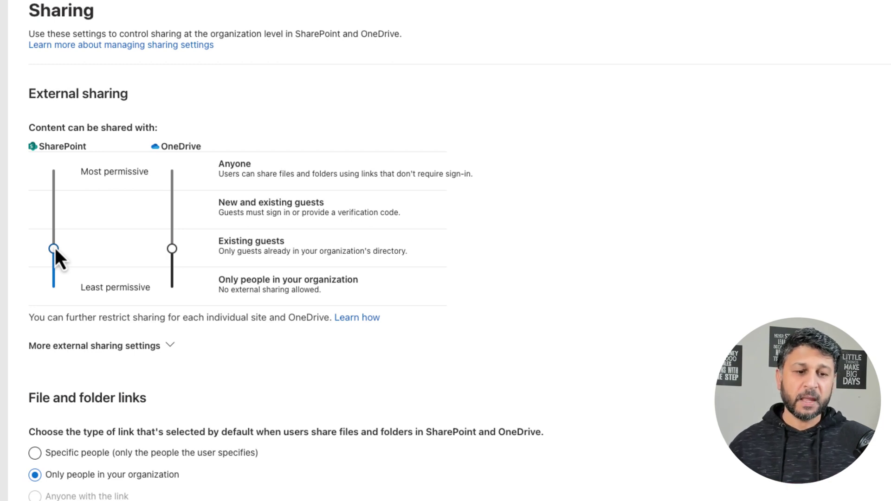
click(54, 286)
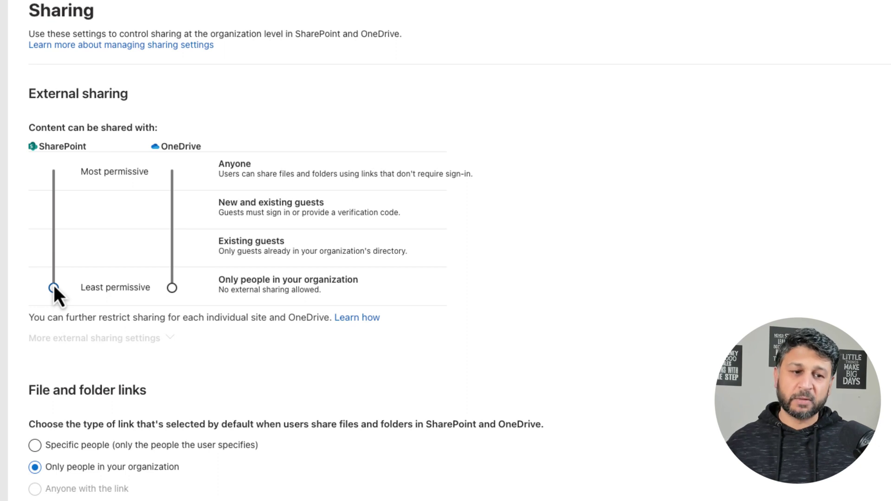
click(52, 213)
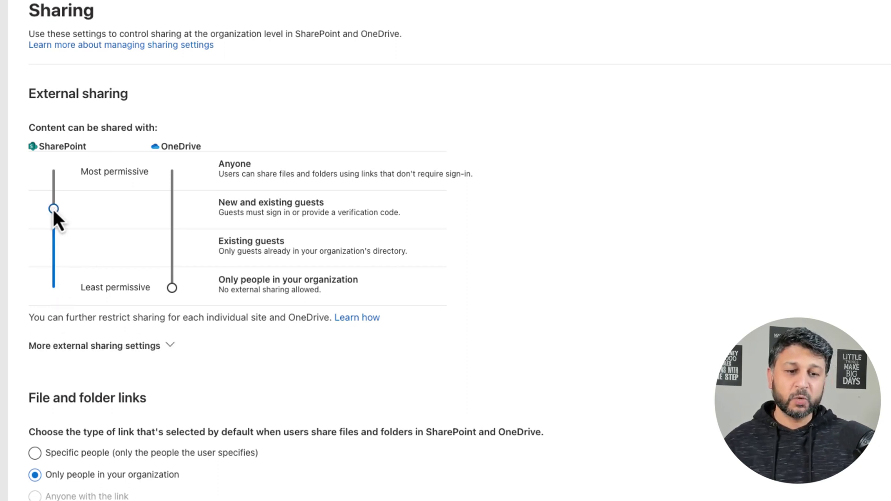
click(173, 211)
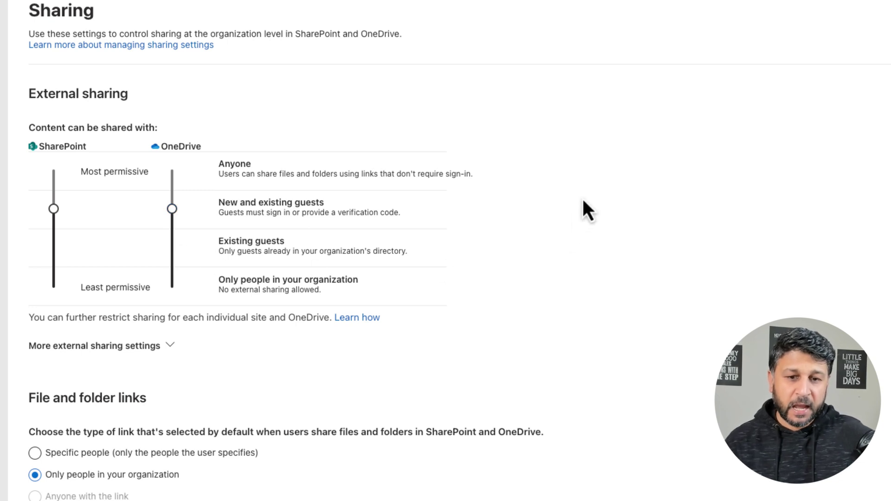
- Expand More external sharing settings and leave only guests sharing items they don't own enabled
scroll(583, 200, down, 2)
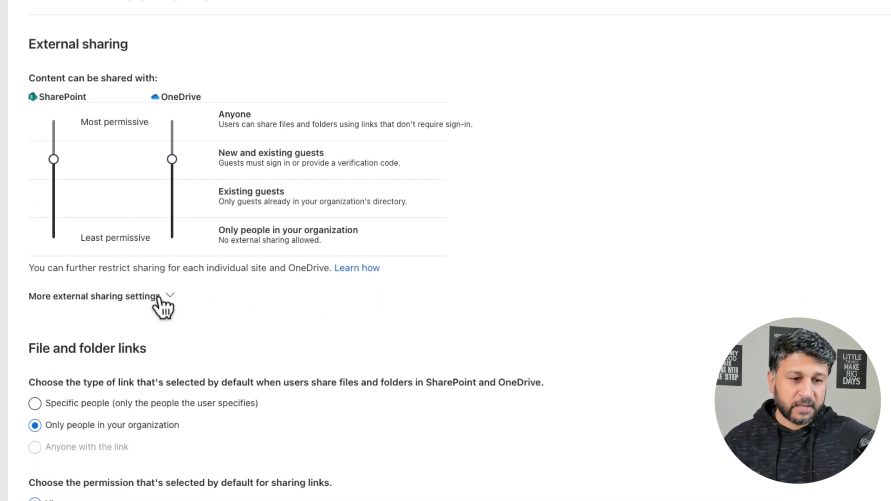
click(171, 297)
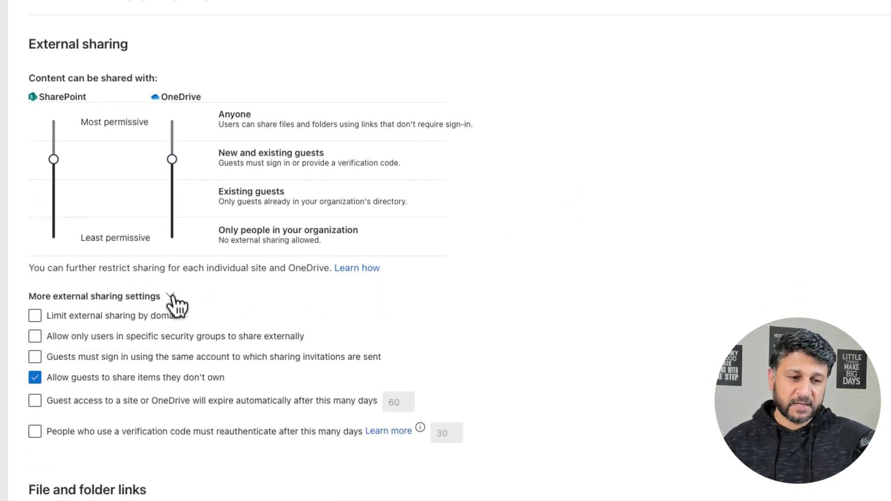
click(36, 316)
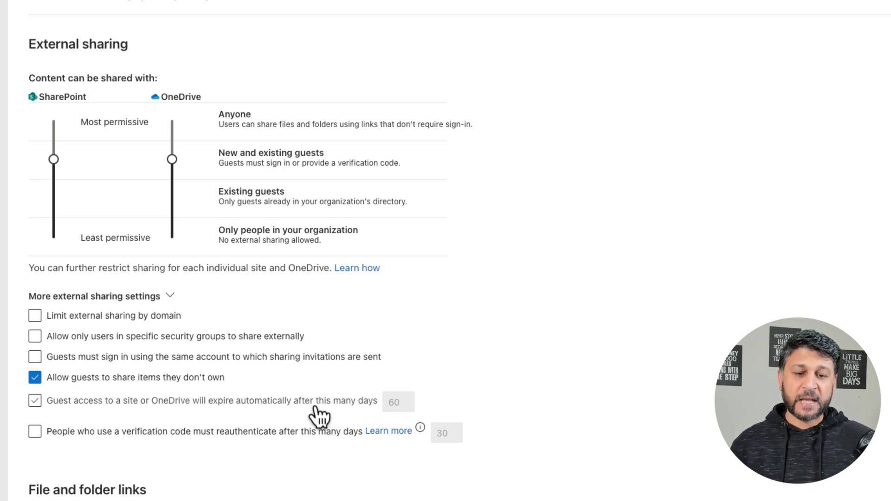
- Turn on automatic guest access expiry and set it to 60 days
click(35, 401)
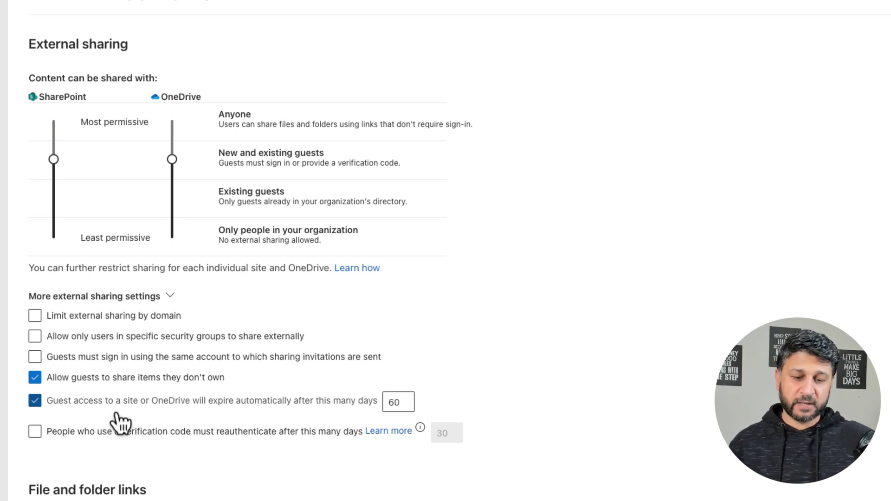
double_click(392, 401)
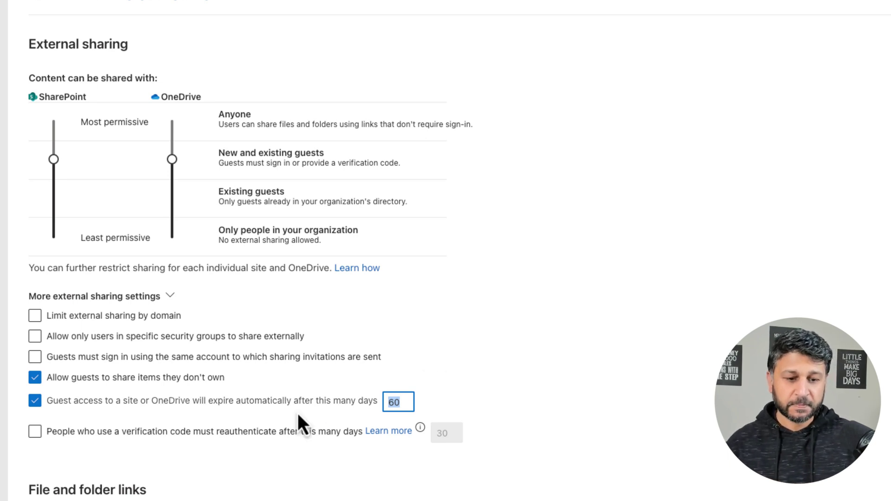
click(168, 452)
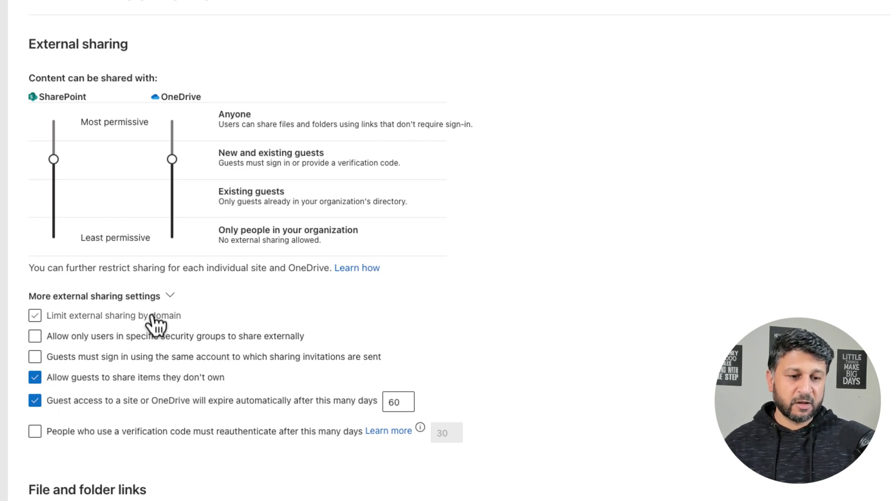
- Collapse More external sharing settings and bring the File and folder links defaults into view
click(169, 297)
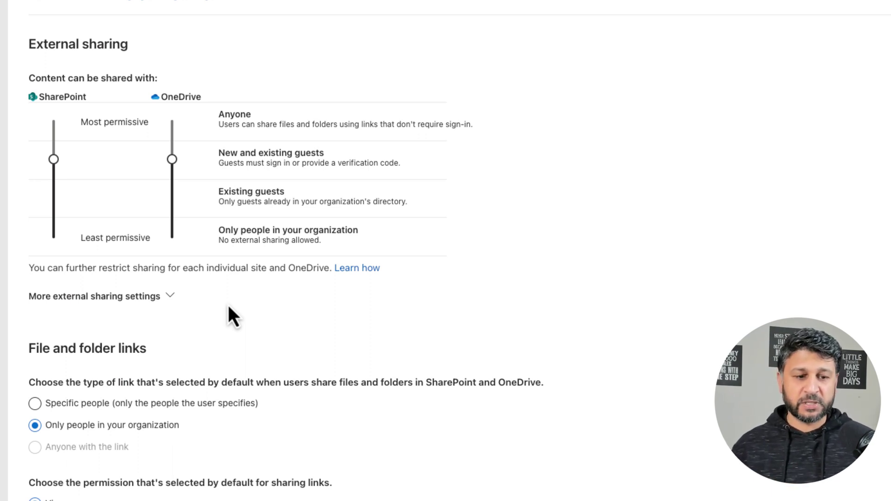
scroll(247, 326, down, 3)
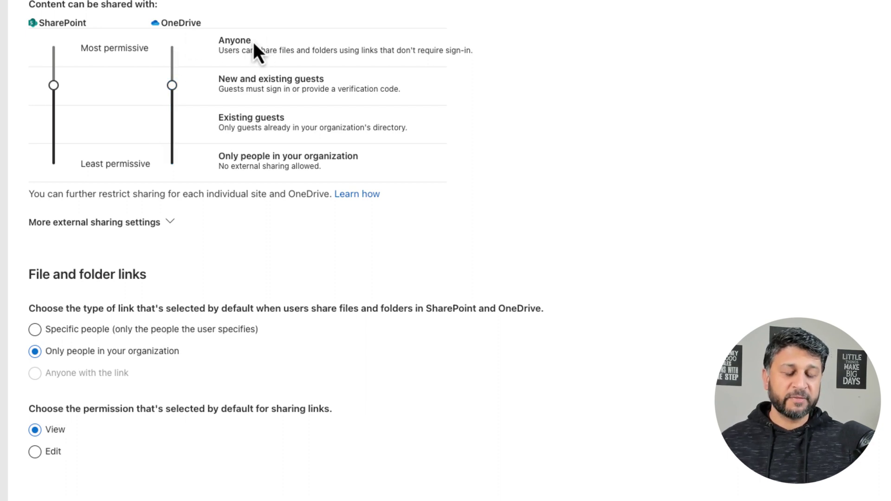
- Choose Specific people as the default link type and save the sharing settings
key(Up)
scroll(380, 341, down, 2)
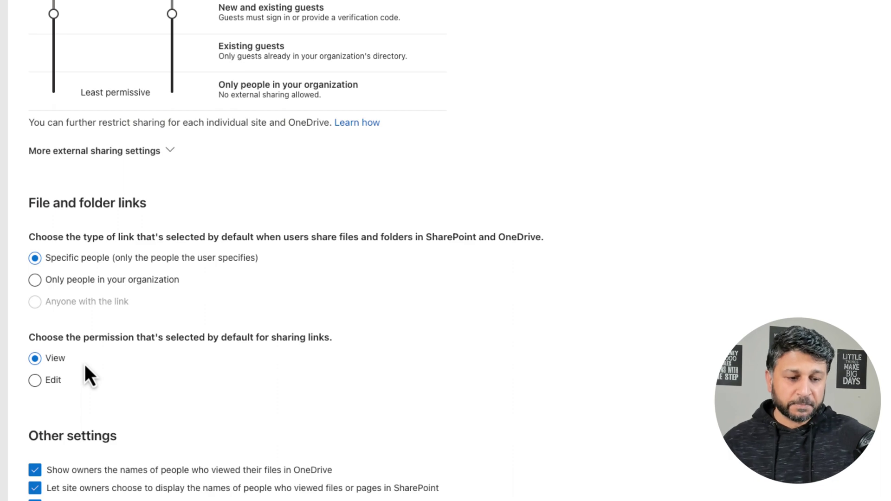
scroll(95, 367, down, 2)
scroll(94, 366, up, 6)
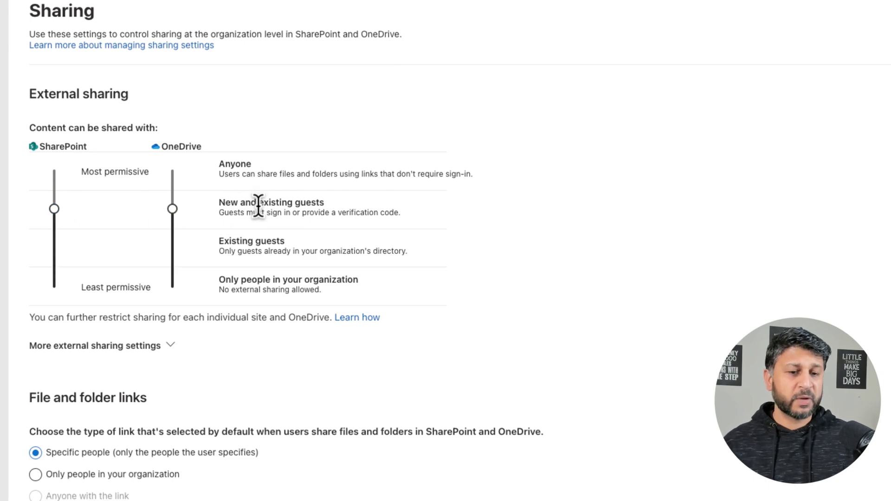
scroll(849, 276, down, 5)
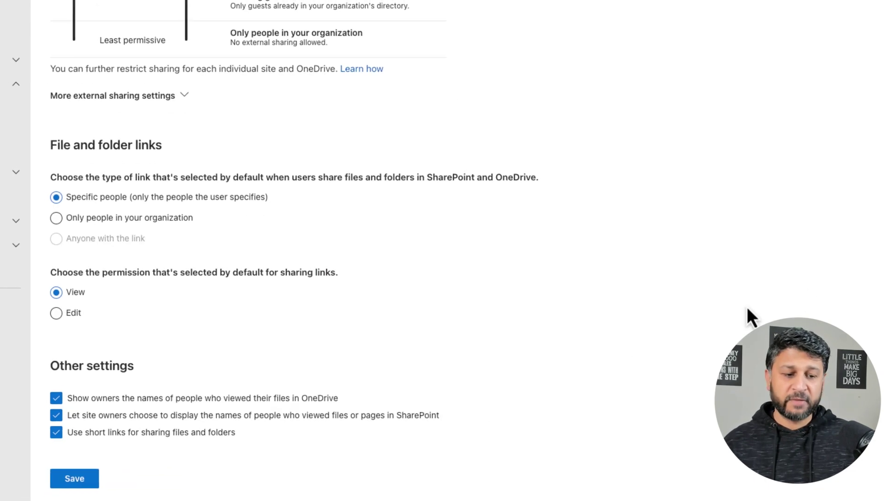
click(95, 468)
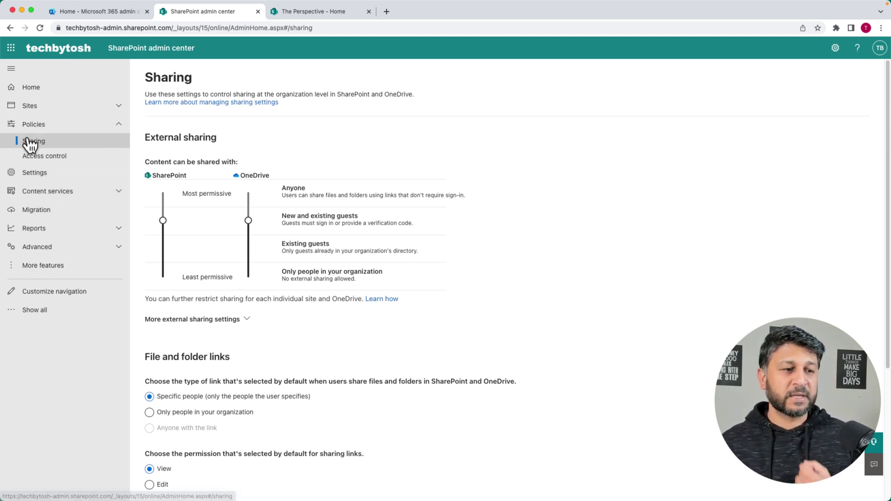
- Open Sites > Active sites and scroll the list down to The Perspective
click(44, 111)
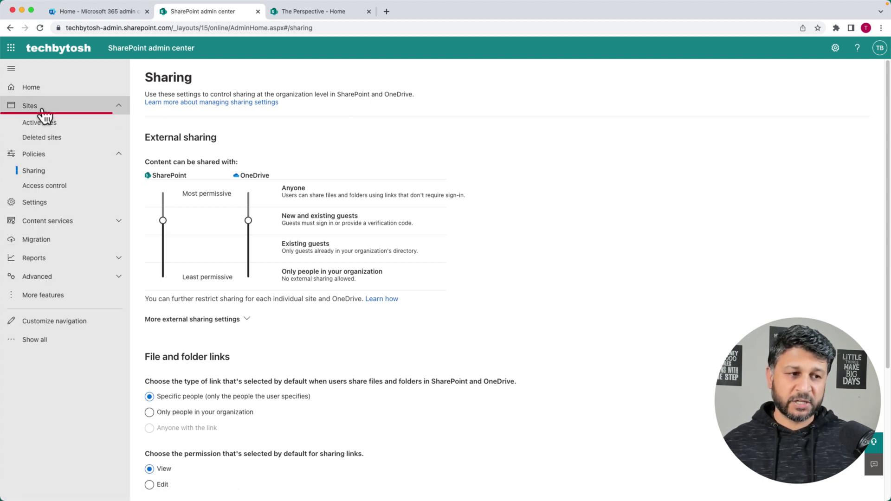
click(40, 124)
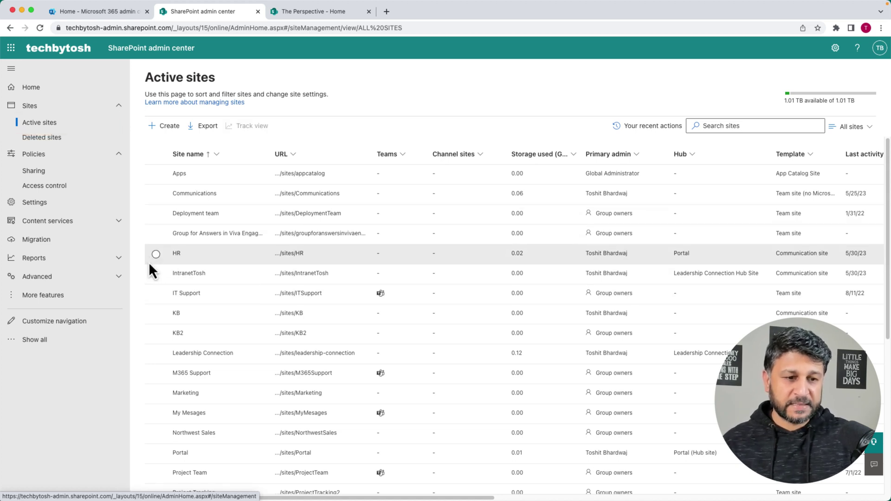
scroll(150, 265, down, 5)
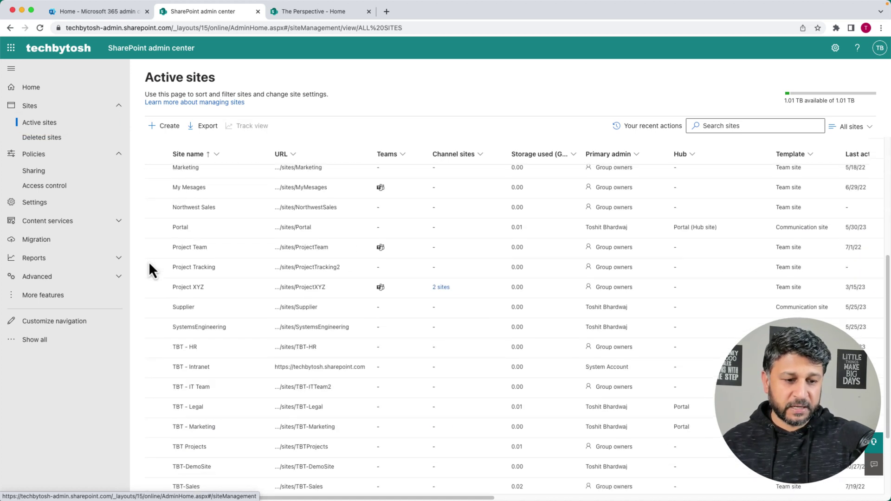
scroll(148, 260, down, 3)
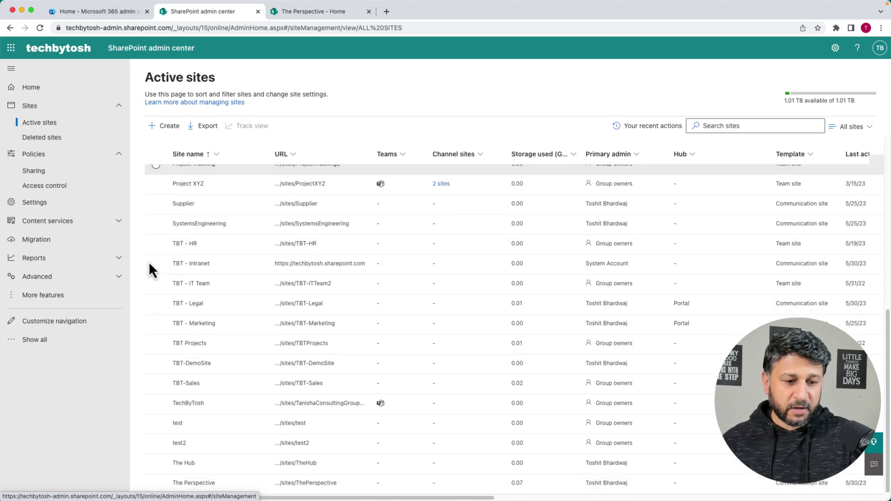
- Open The Perspective's details panel on its Settings tab
click(193, 482)
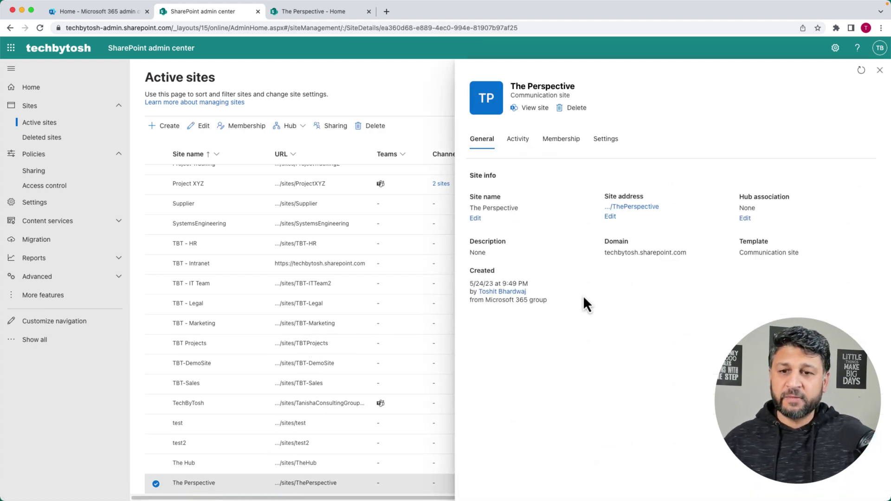
click(611, 152)
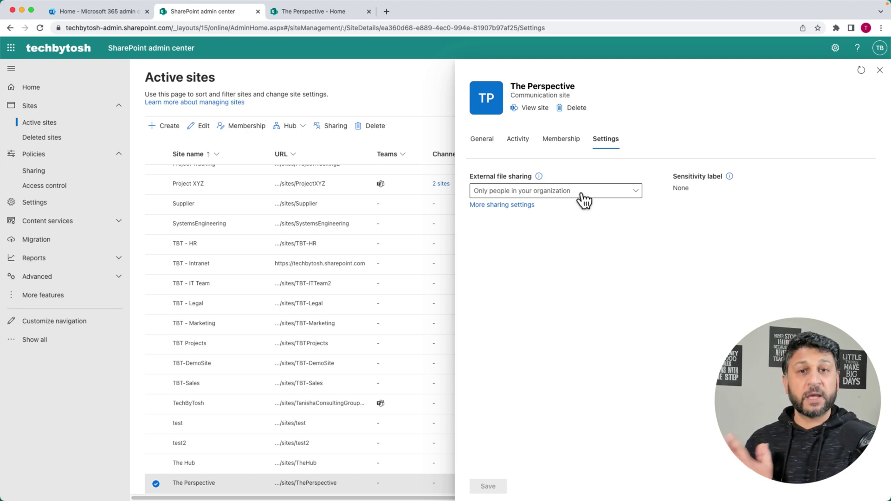
- Allow guests under The Perspective's More sharing settings, then return to 'The Perspective - Home' tab
click(512, 206)
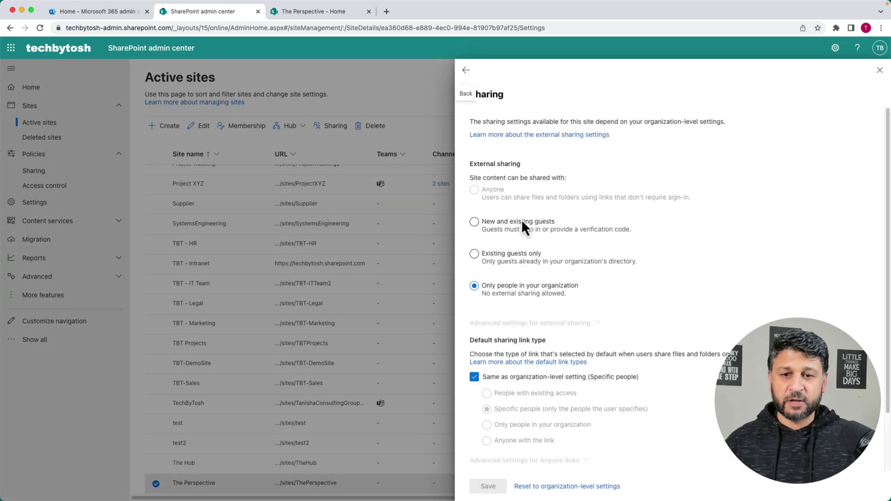
click(474, 223)
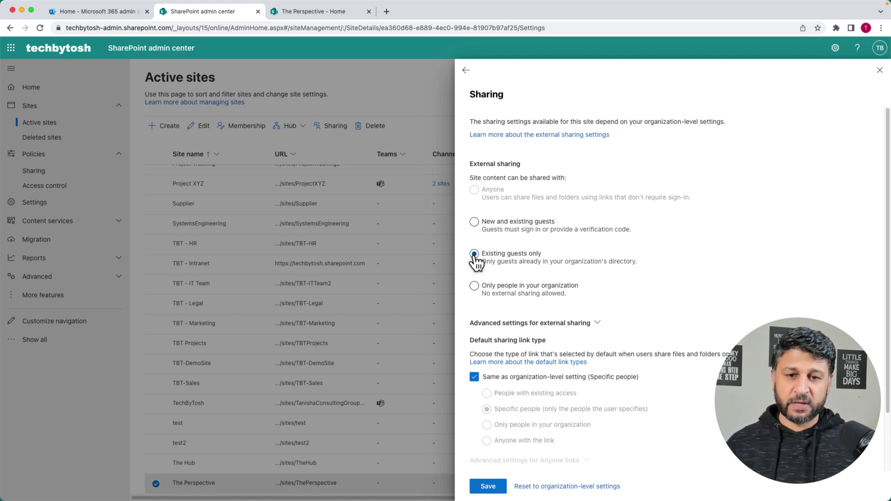
click(315, 12)
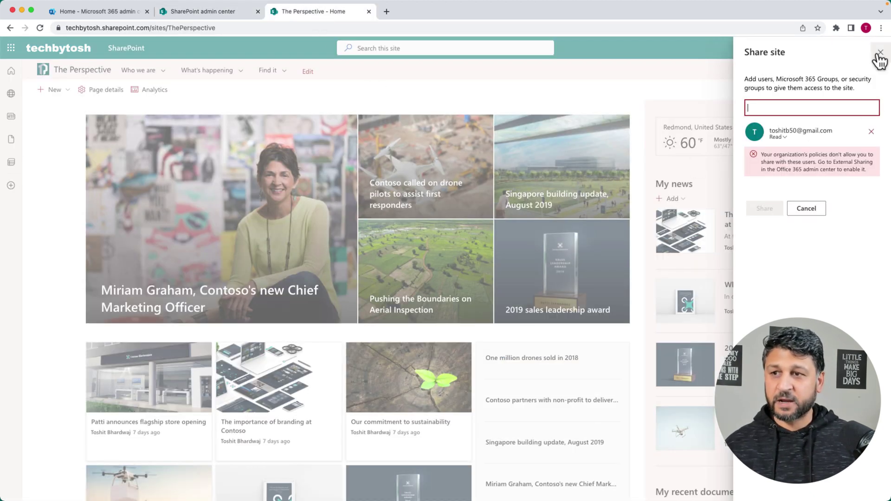
- Share The Perspective with the external Gmail address, then return to the admin center's Sharing panel
click(879, 53)
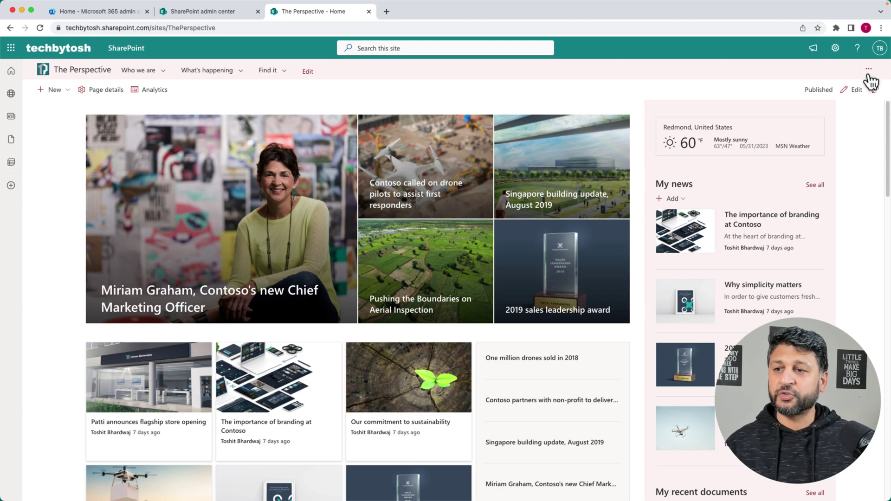
click(868, 68)
click(825, 101)
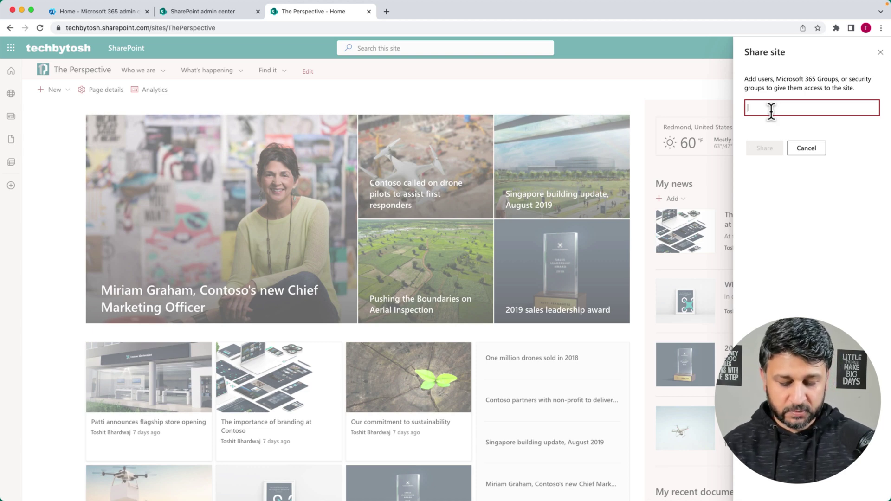
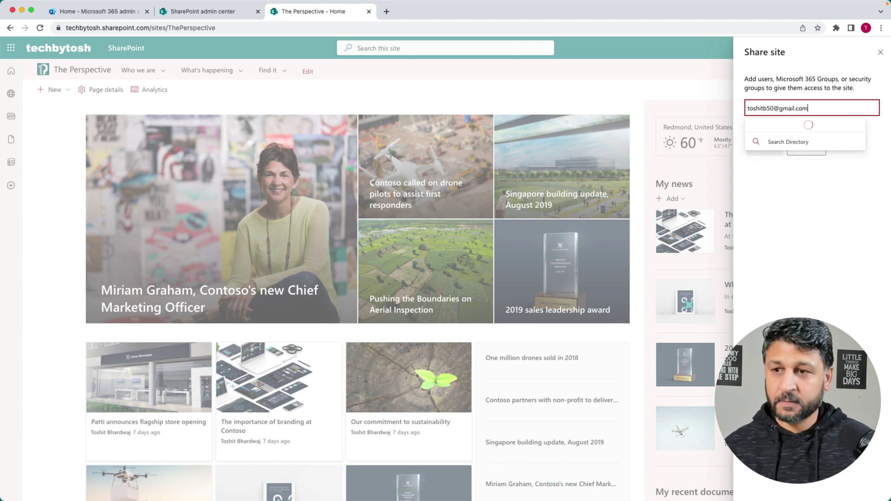
click(802, 132)
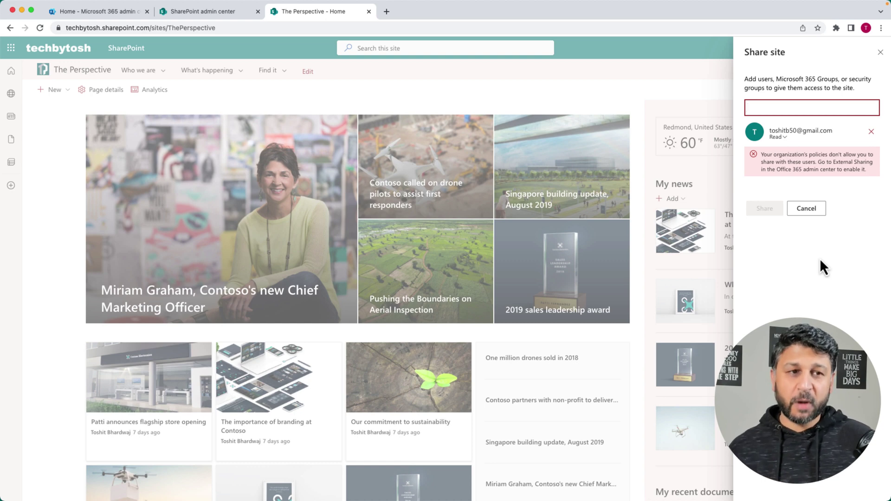
click(200, 13)
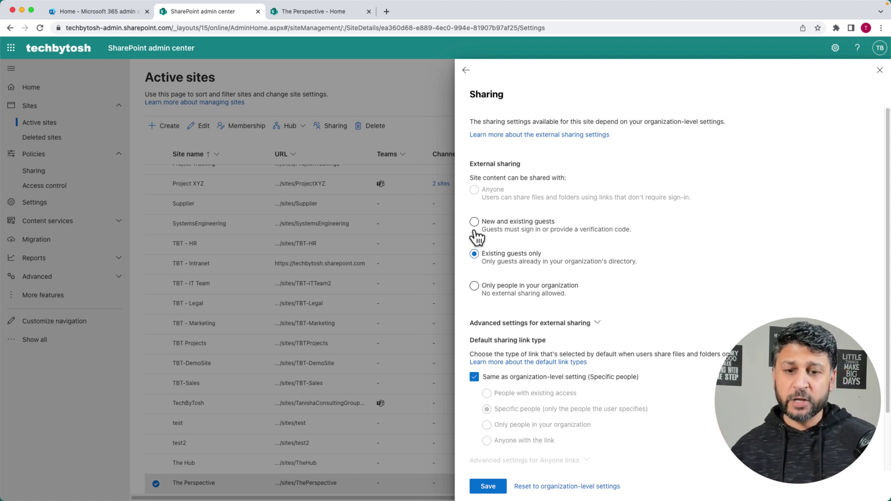
- Re-apply the organization-level default link type for The Perspective's sharing links
key(Down)
scroll(677, 258, down, 2)
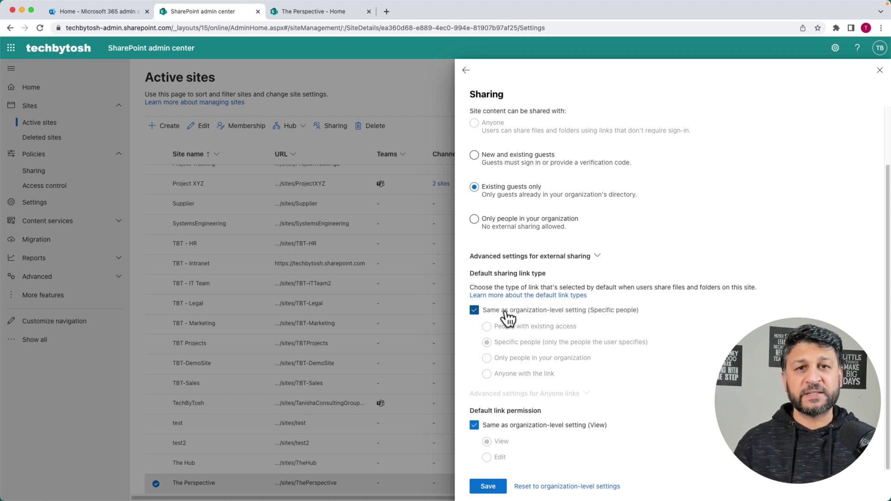
click(476, 315)
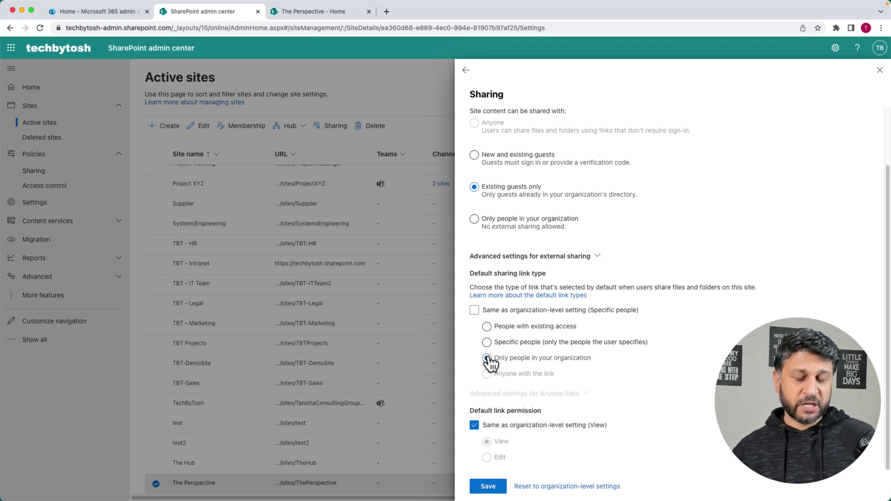
click(474, 311)
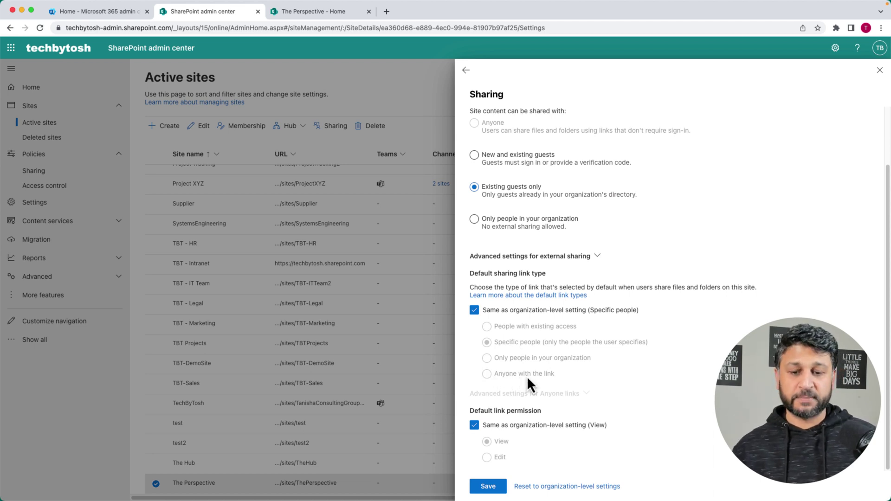
- Save The Perspective's external sharing as New and existing guests, then return to its home tab
click(490, 491)
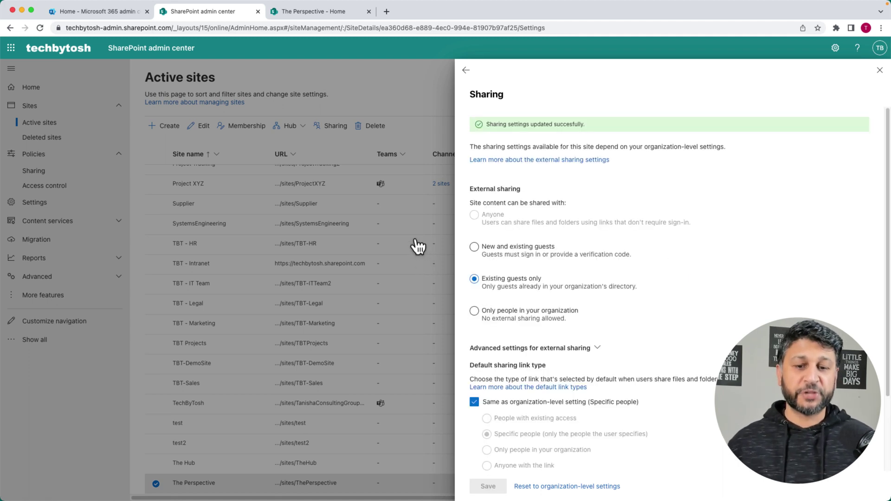
click(474, 247)
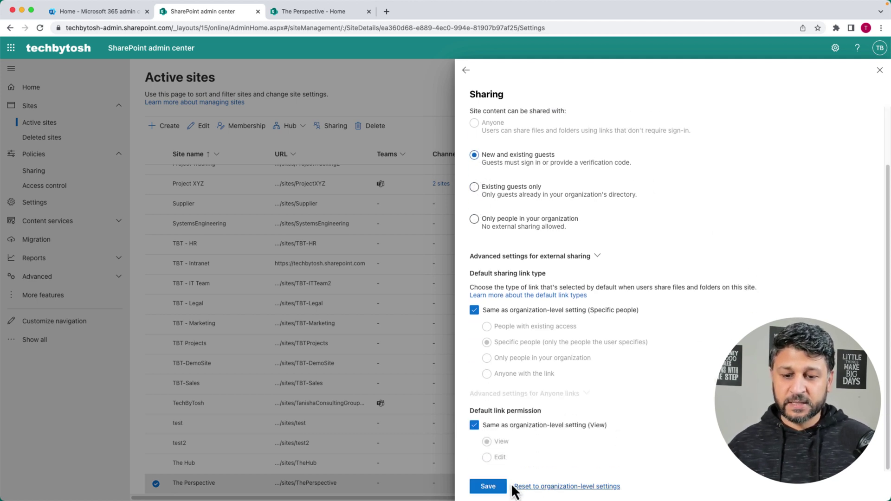
click(488, 487)
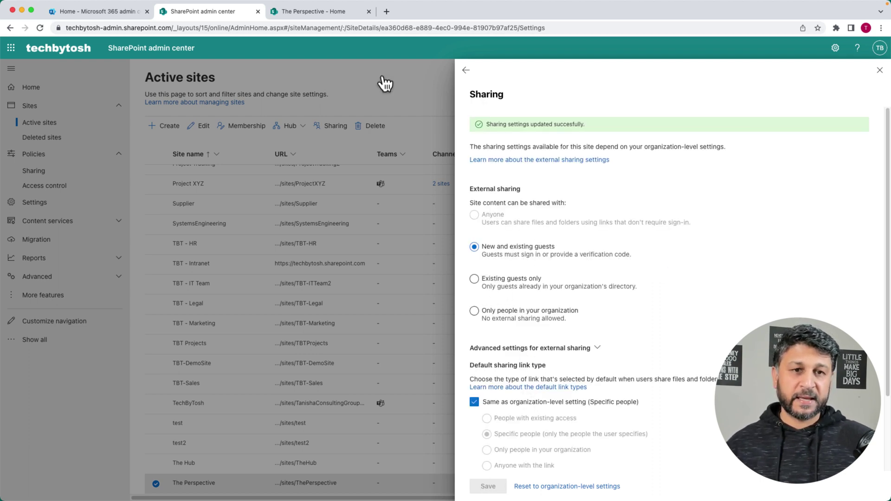
click(305, 14)
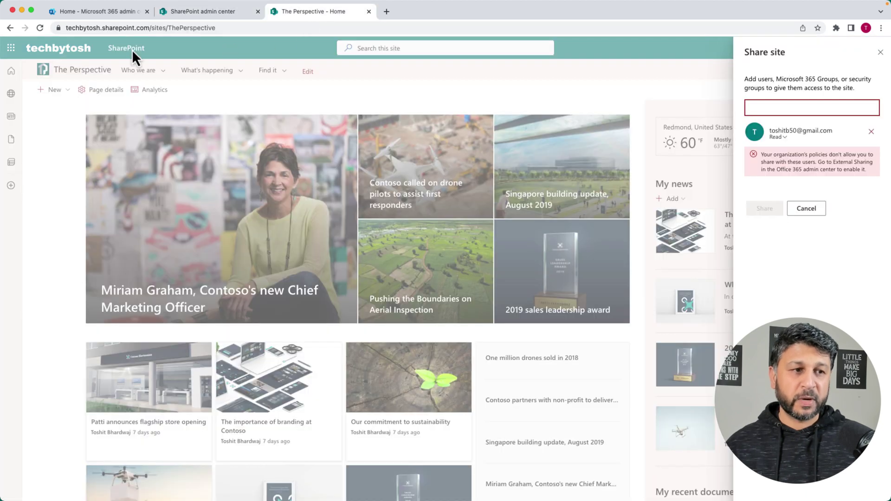
- Reload The Perspective home page and enter the external guest's Gmail address in the Share site panel
click(41, 29)
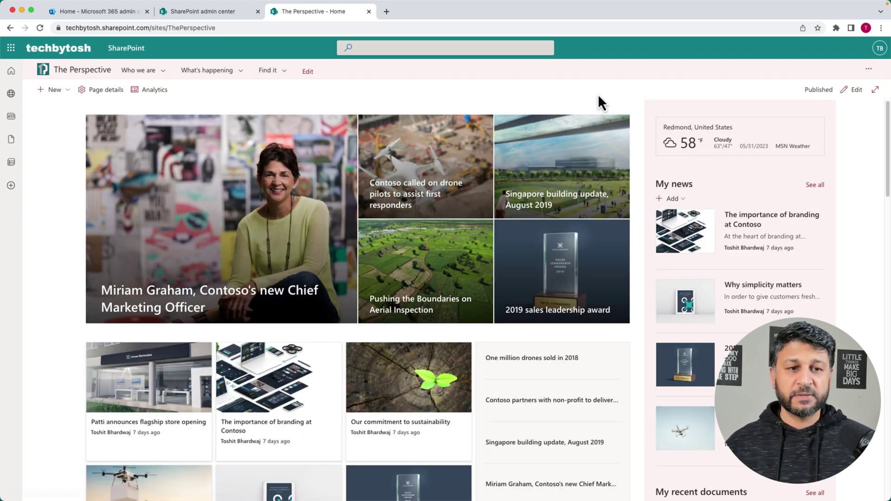
click(868, 69)
click(825, 102)
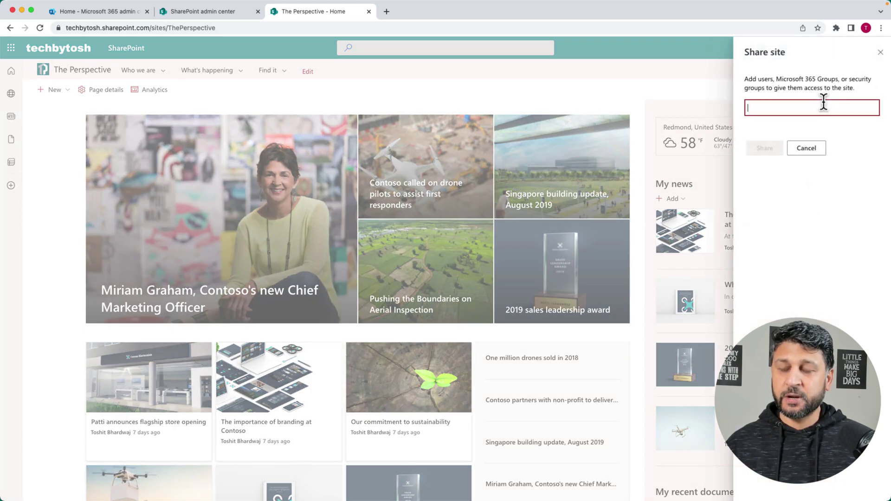
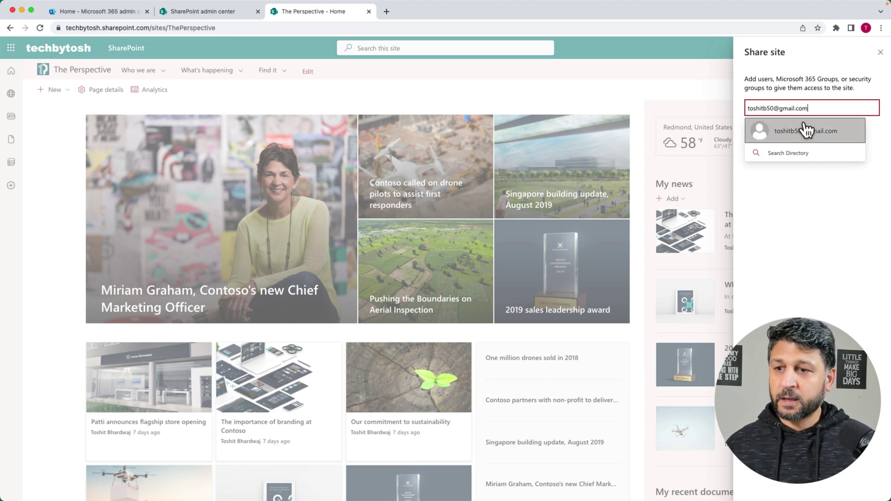
- Add the external Gmail guest as a recipient with Full control permission
click(802, 130)
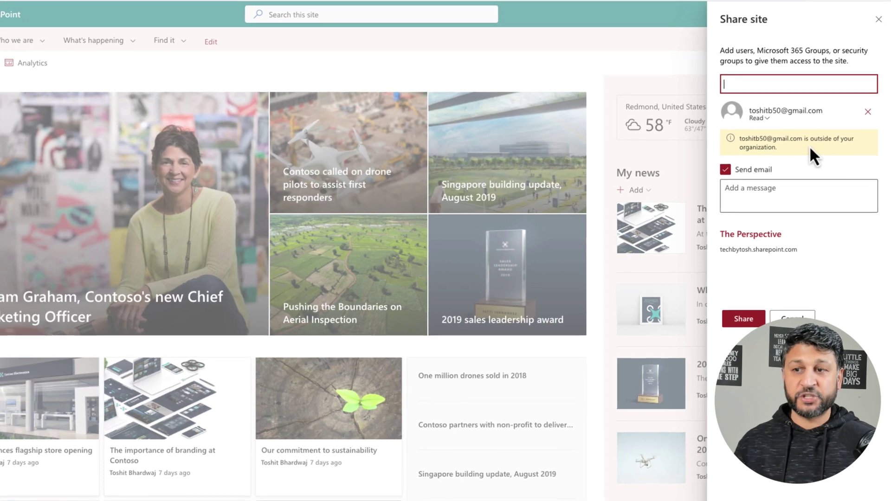
click(768, 121)
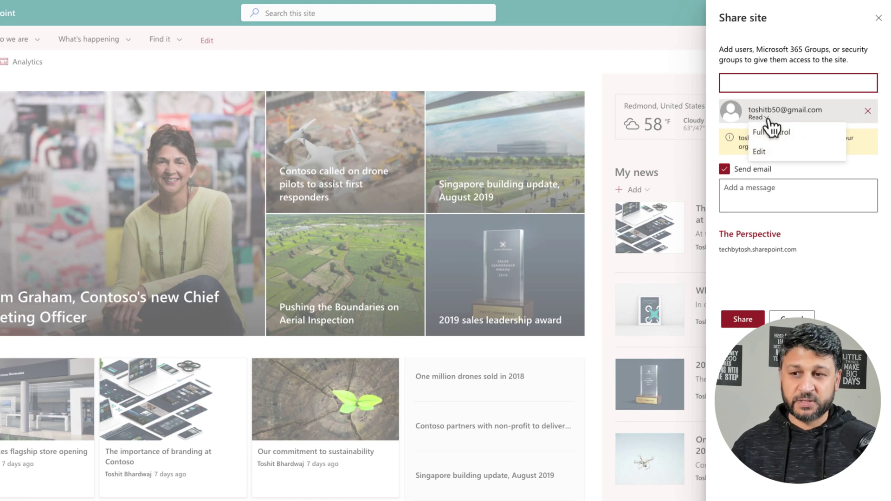
click(764, 122)
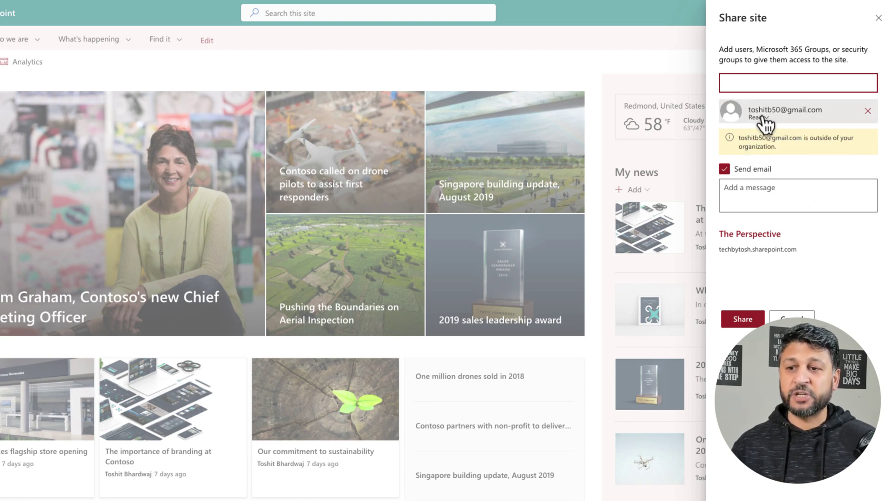
click(764, 122)
click(760, 155)
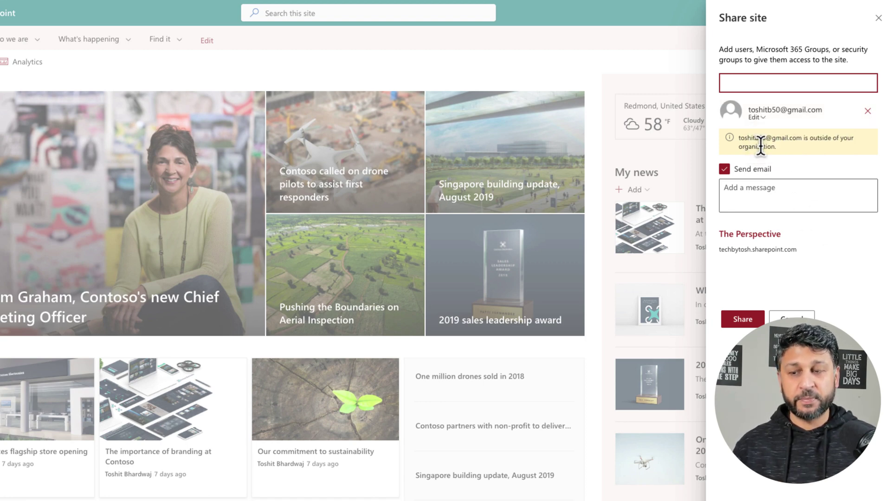
click(763, 120)
click(768, 152)
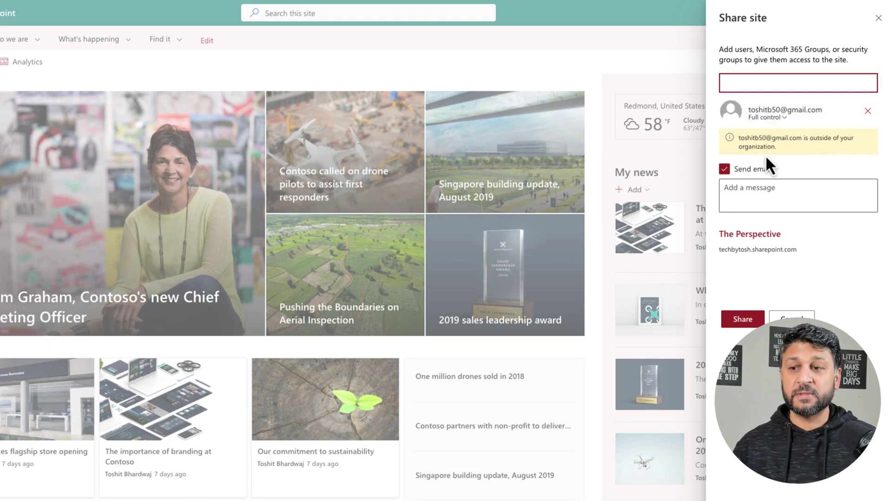